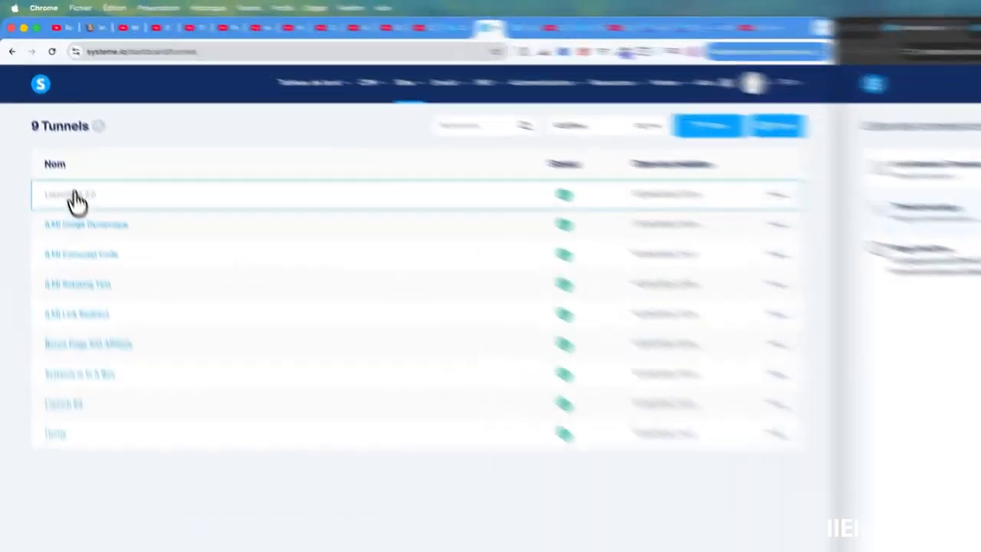
Step: Check the sharing link of the Launch Kit 2.0 funnel in the funnel list and reopen that funnel
left_click(76, 201)
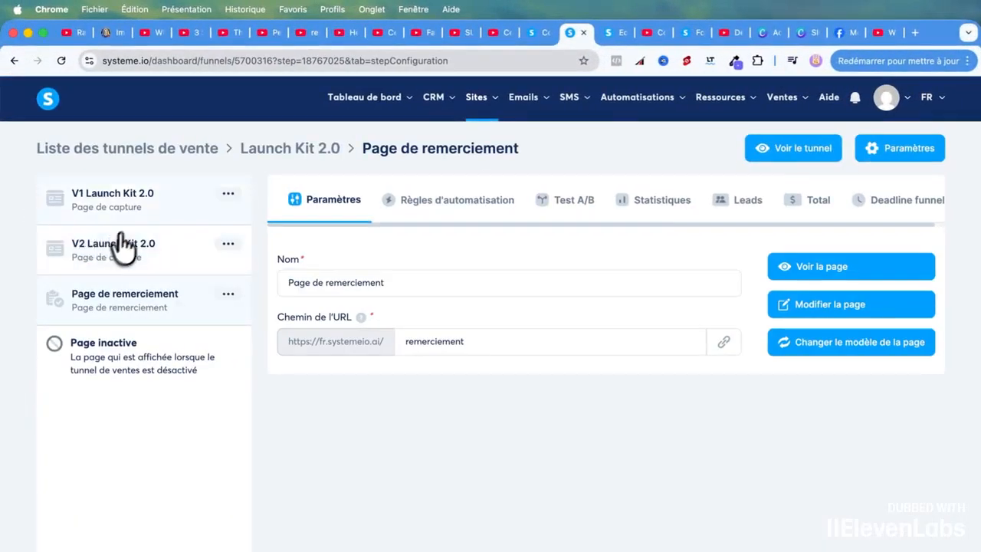
left_click(193, 151)
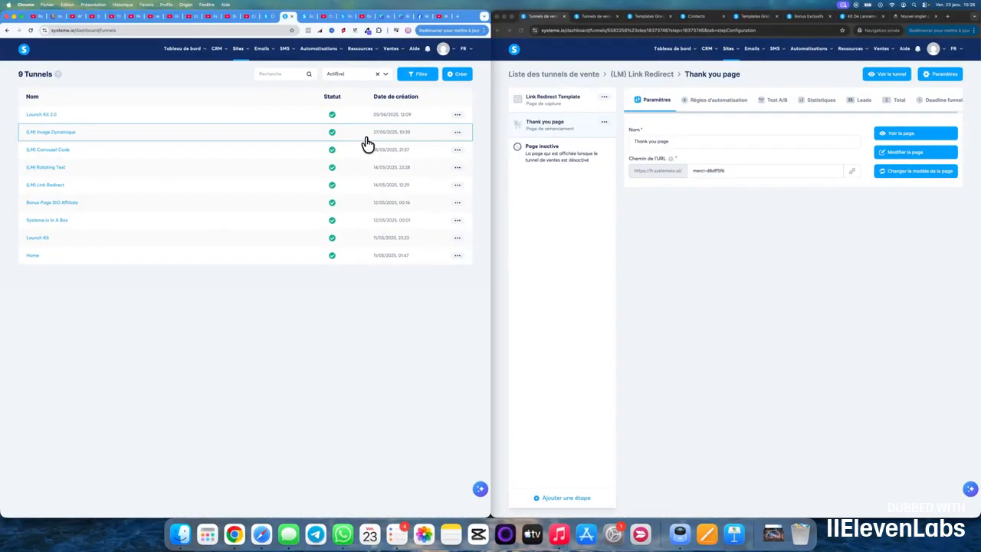
left_click(457, 116)
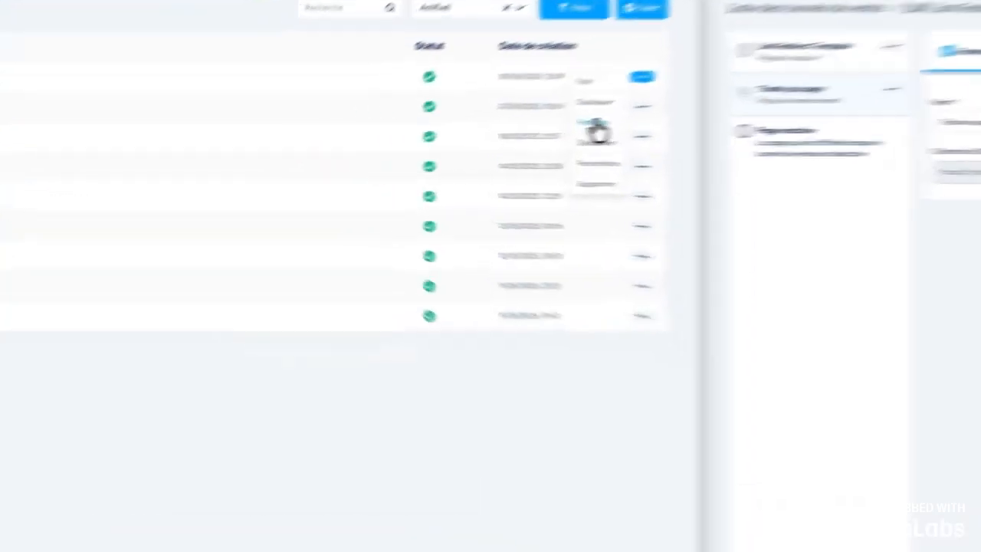
left_click(432, 143)
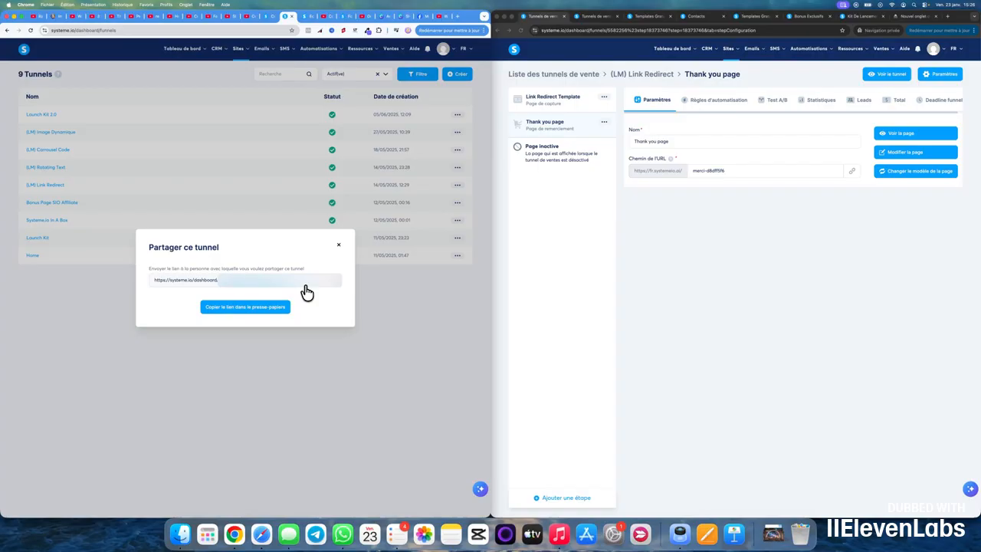
left_click(338, 244)
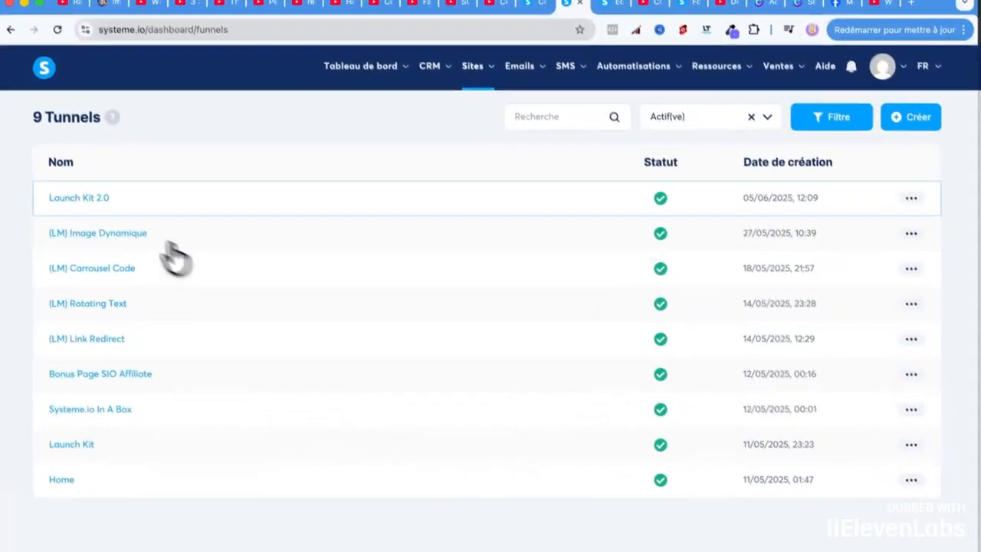
left_click(80, 201)
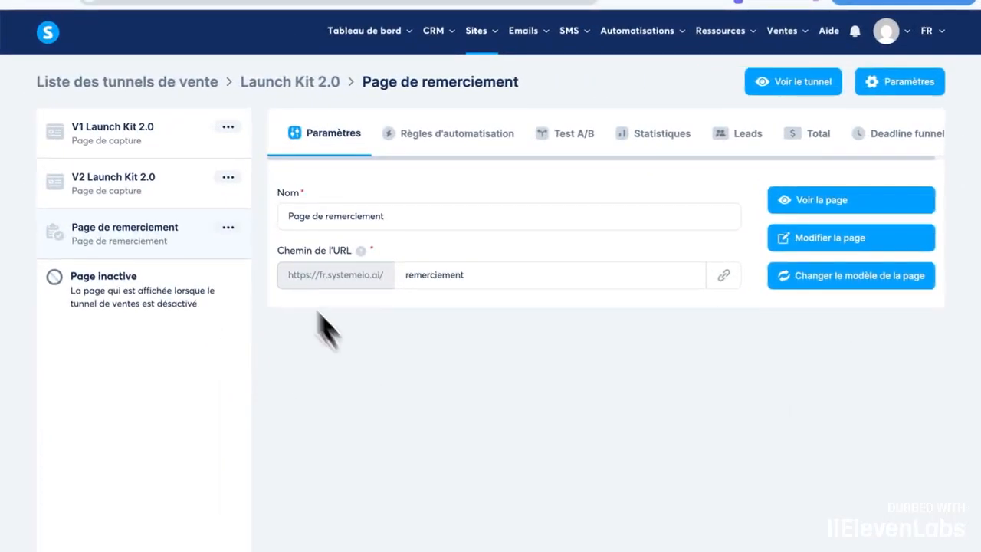
Step: Try to move the V2 Launch Kit 2.0 page to the (LM) Rotating Text funnel
left_click(228, 177)
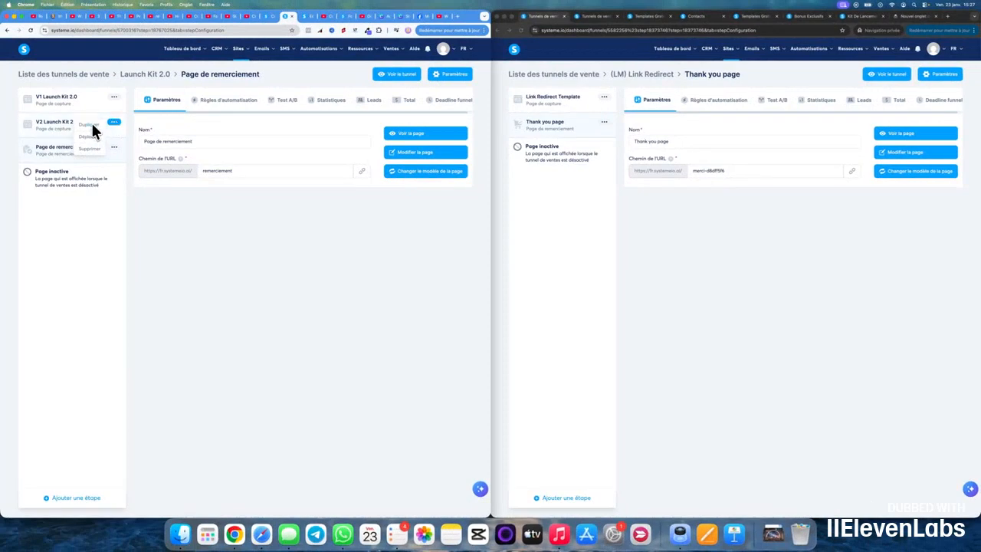
left_click(139, 193)
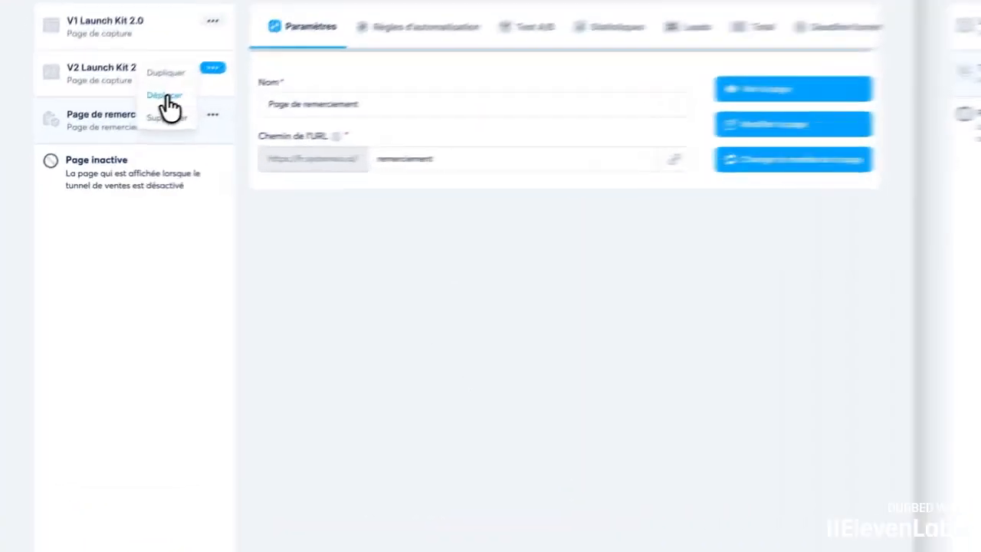
left_click(86, 136)
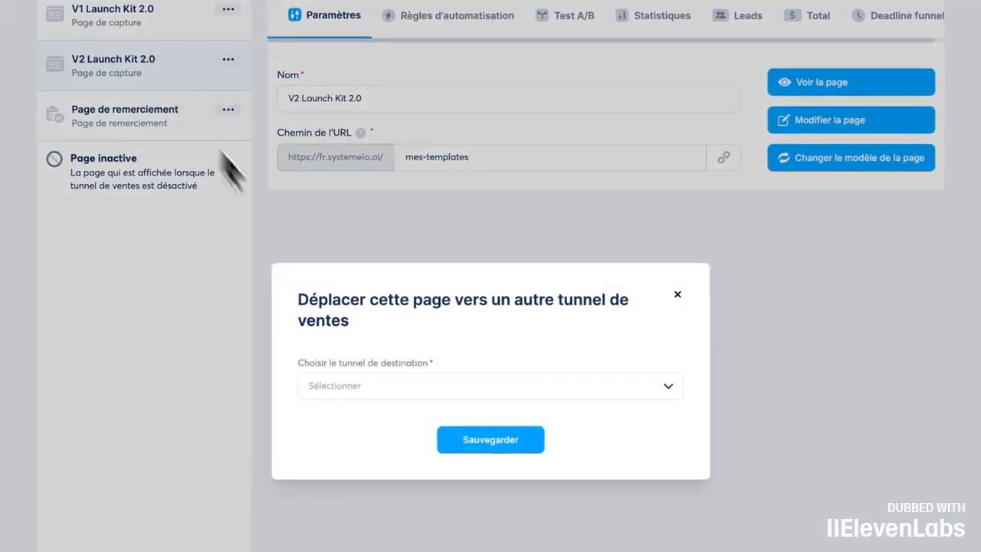
left_click(216, 282)
scroll(442, 467, "down", 2)
scroll(442, 467, "up", 2)
scroll(442, 467, "down", 2)
scroll(442, 467, "up", 2)
left_click(395, 340)
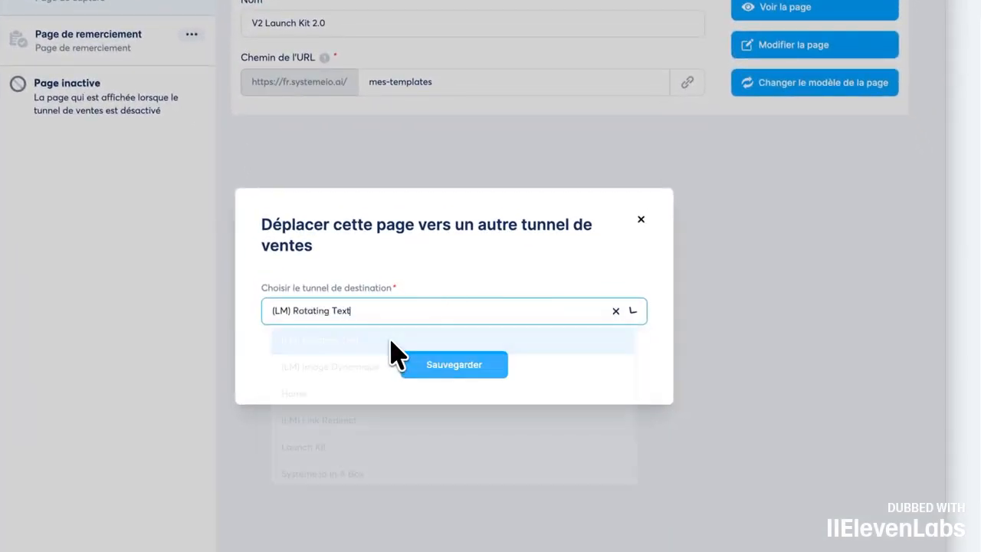
left_click(641, 219)
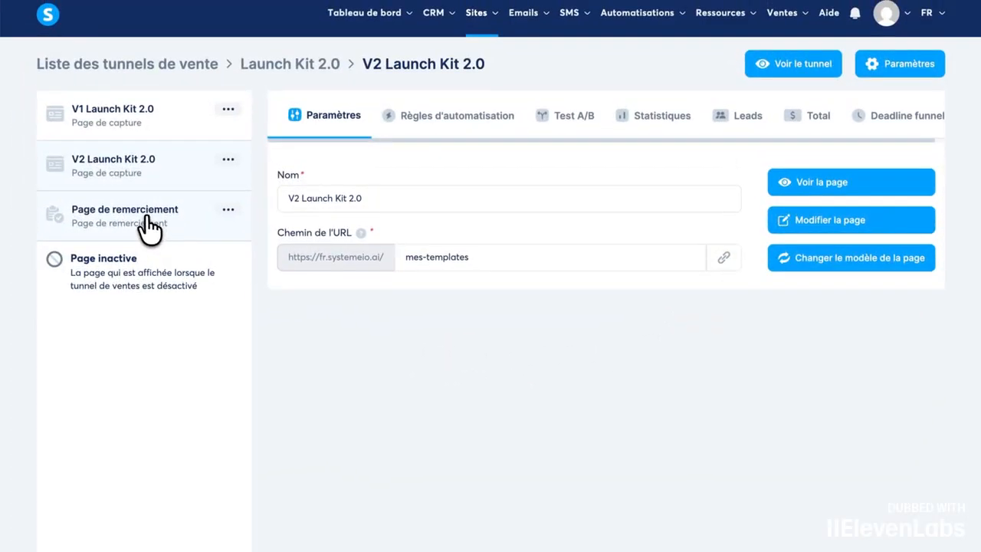
Step: View the Page de remerciement of the Launch Kit 2.0 funnel and duplicate it
left_click(143, 218)
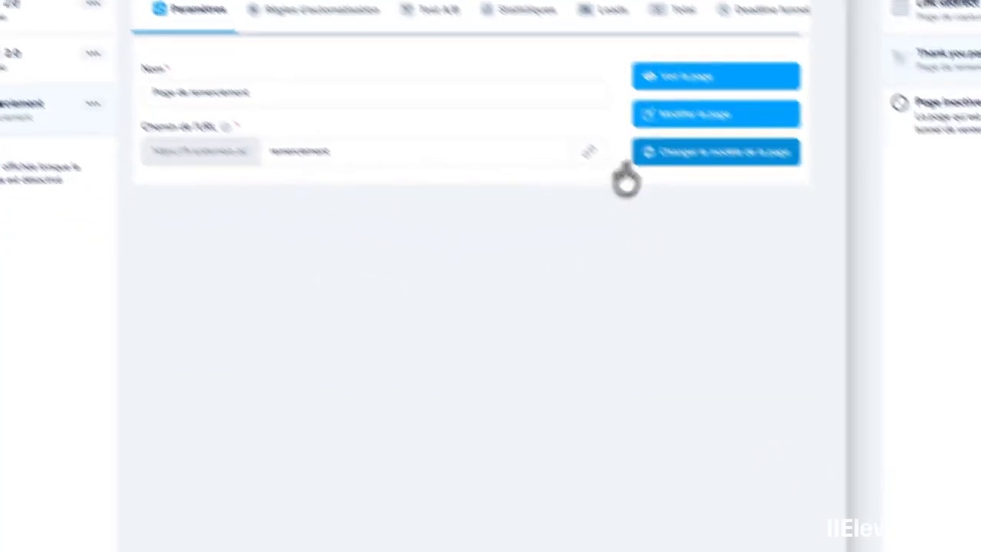
left_click(647, 87)
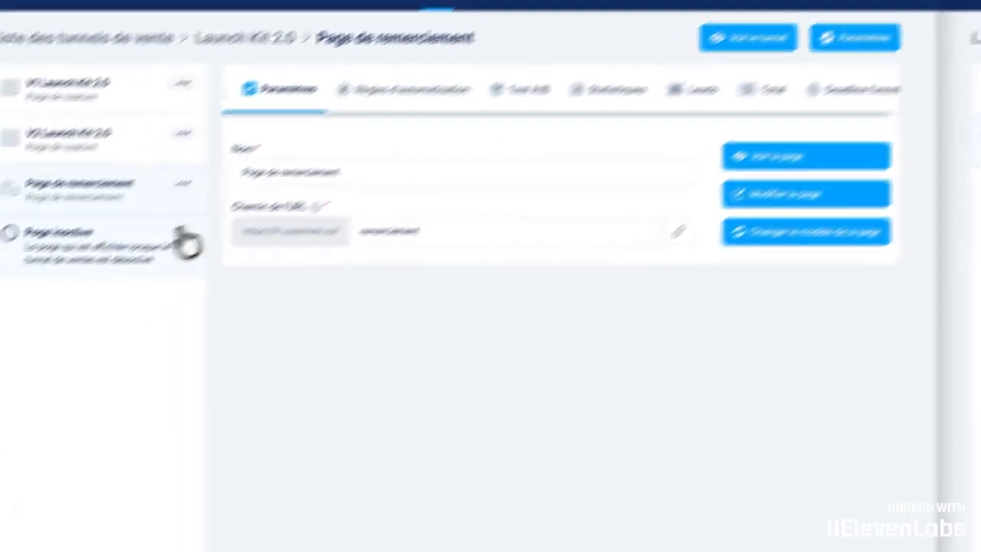
left_click(184, 183)
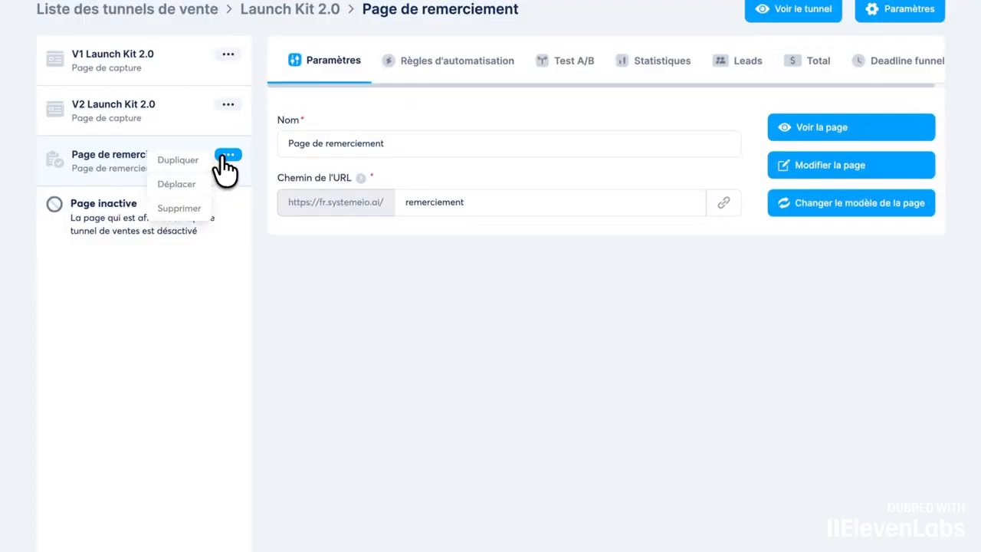
left_click(141, 190)
left_click(561, 466)
Step: Move the copied Page de remerciement to the (LM) Link Redirect funnel and open it there
left_click(227, 205)
left_click(182, 233)
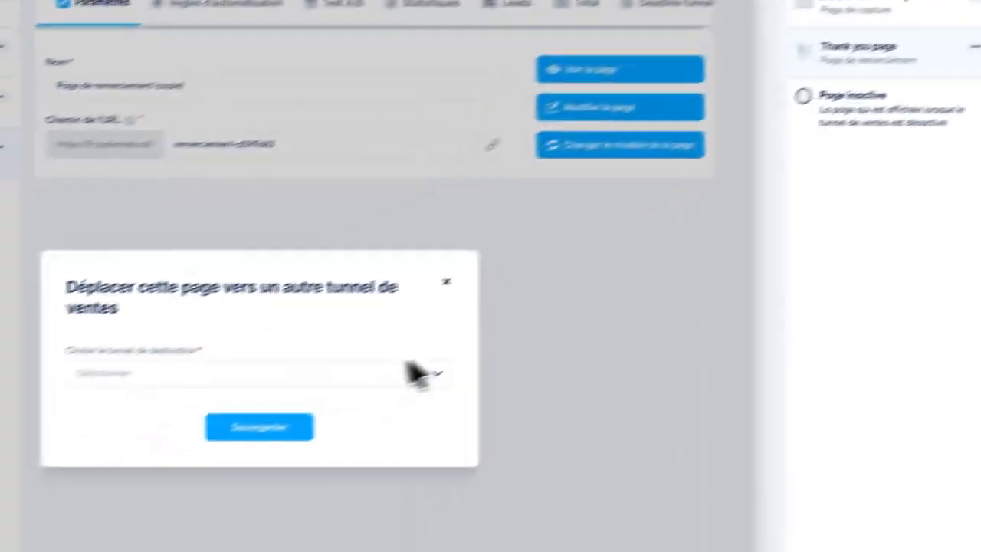
left_click(482, 440)
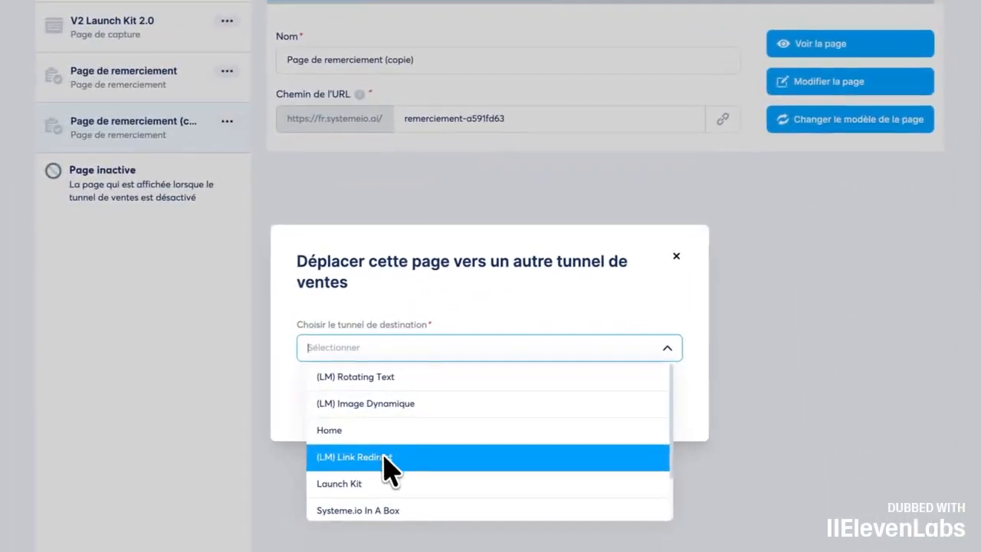
left_click(184, 472)
left_click(494, 404)
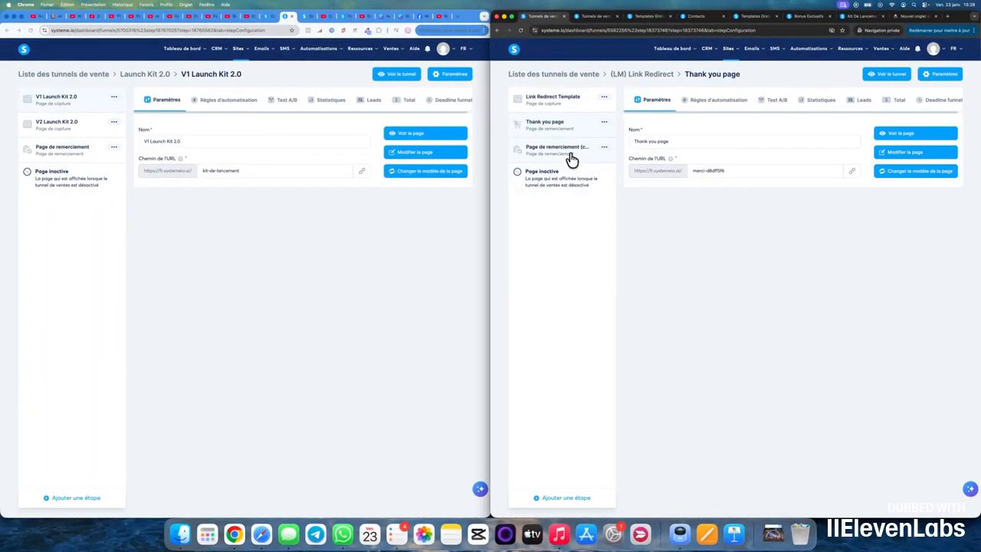
left_click(571, 158)
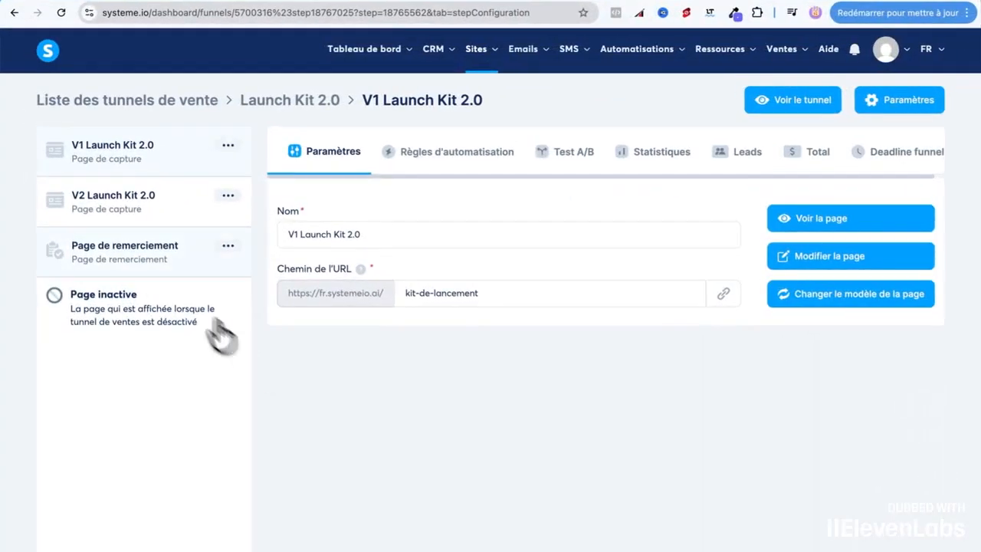
Step: Edit the original Page de remerciement in Launch Kit 2.0 and save its "Accès envoyé !" section as a block titled "test"
left_click(67, 157)
left_click(778, 257)
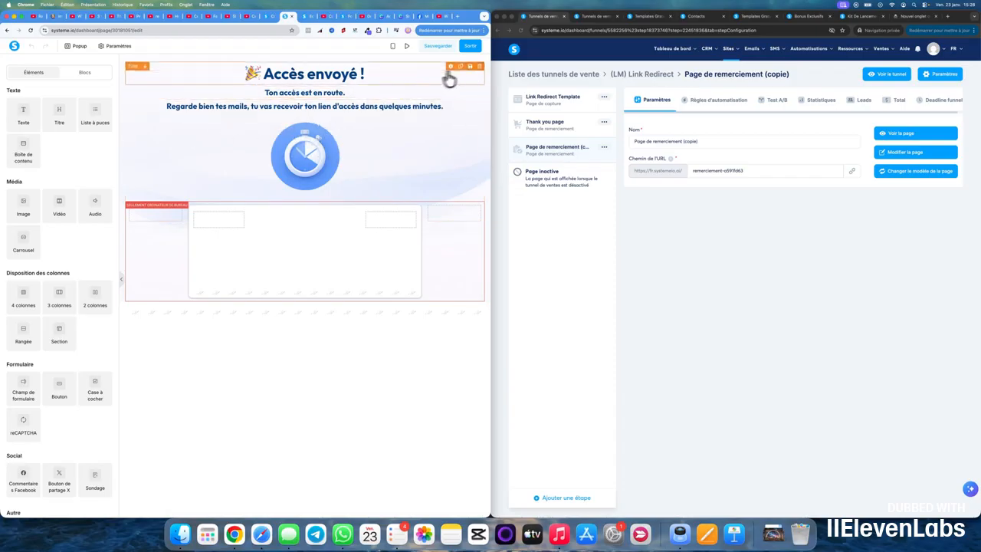
left_click(482, 59)
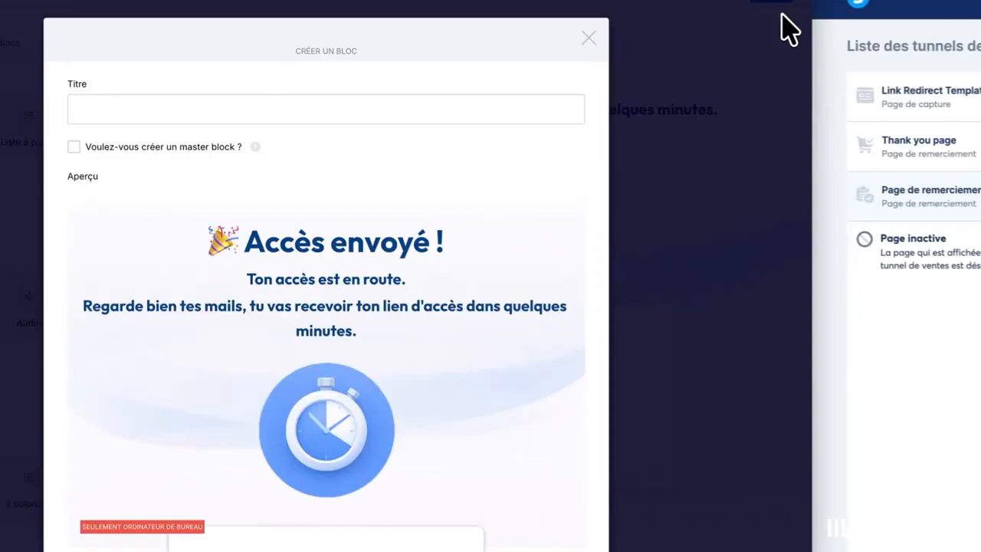
left_click(308, 106)
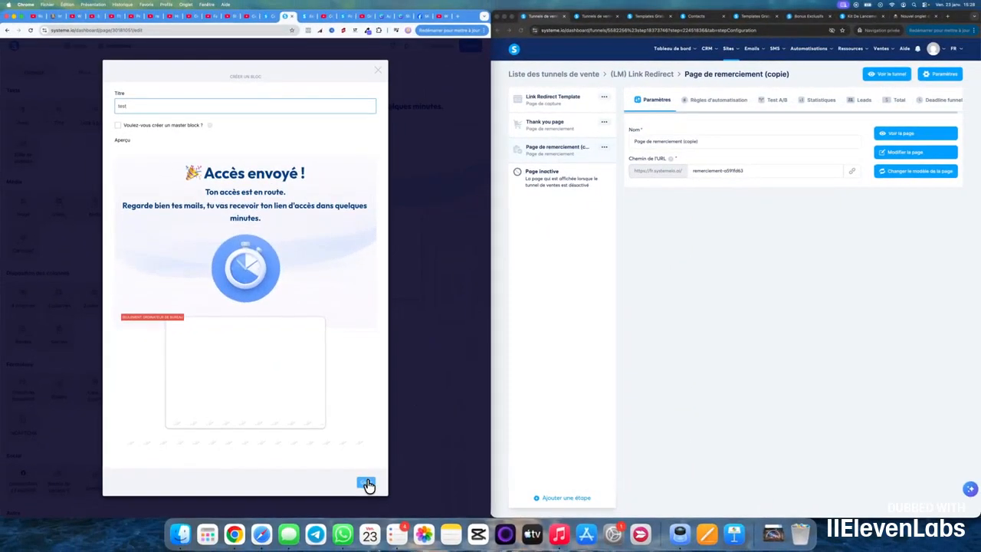
left_click(366, 483)
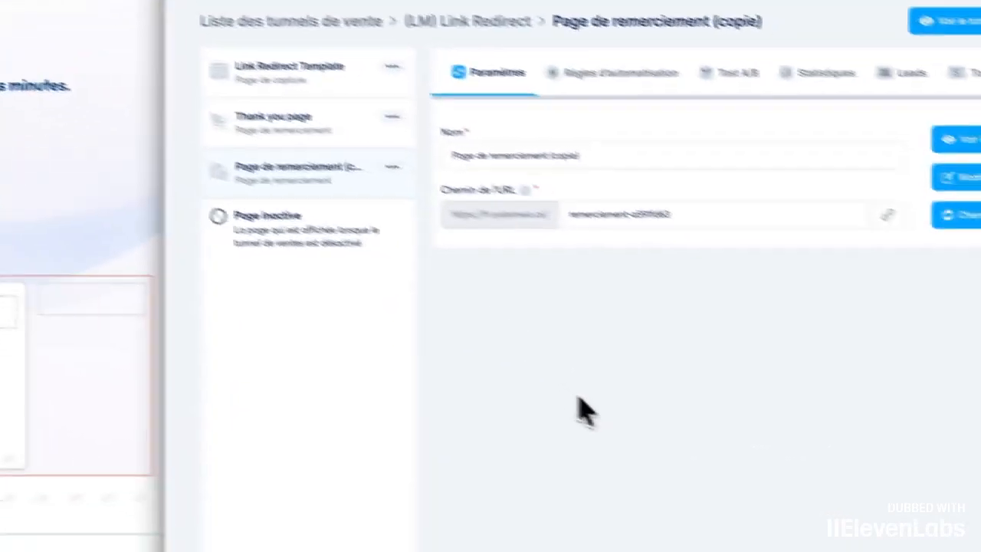
Step: Reload the (LM) Link Redirect funnel and delete the copied Page de remerciement from it
left_click(696, 261)
key("super+r")
left_click(261, 125)
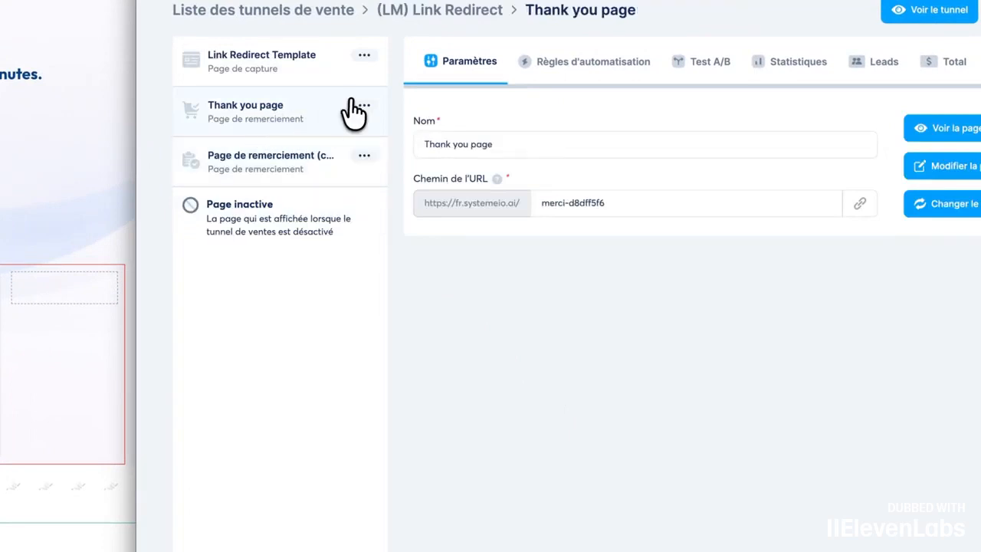
left_click(364, 156)
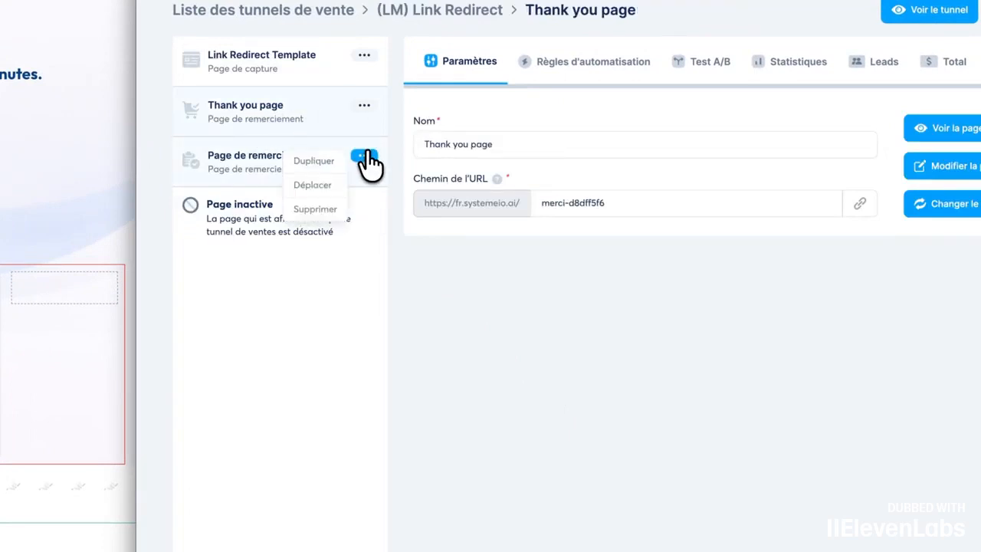
left_click(319, 209)
left_click(705, 463)
Step: Edit the Thank you page of (LM) Link Redirect and insert the saved "test" block below the existing content
left_click(284, 110)
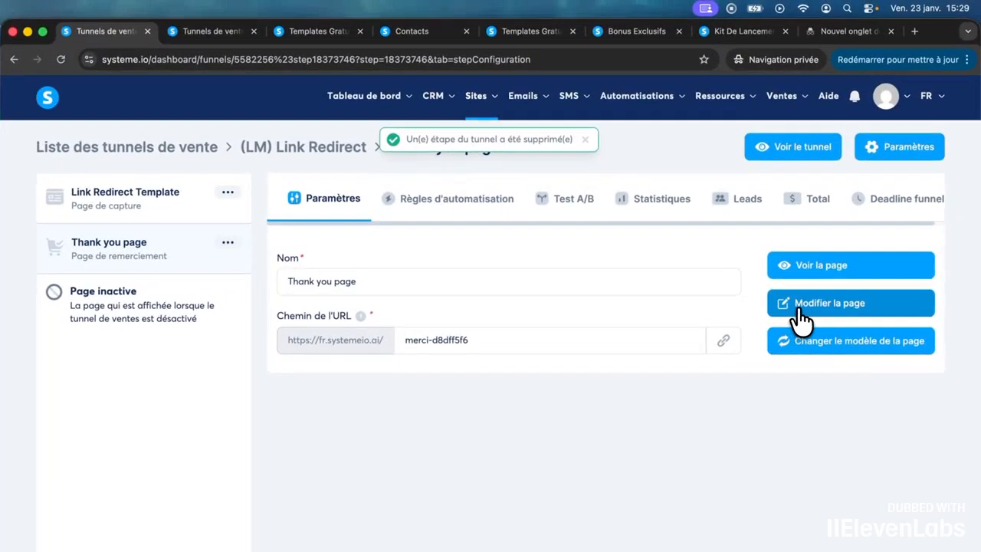
left_click(836, 268)
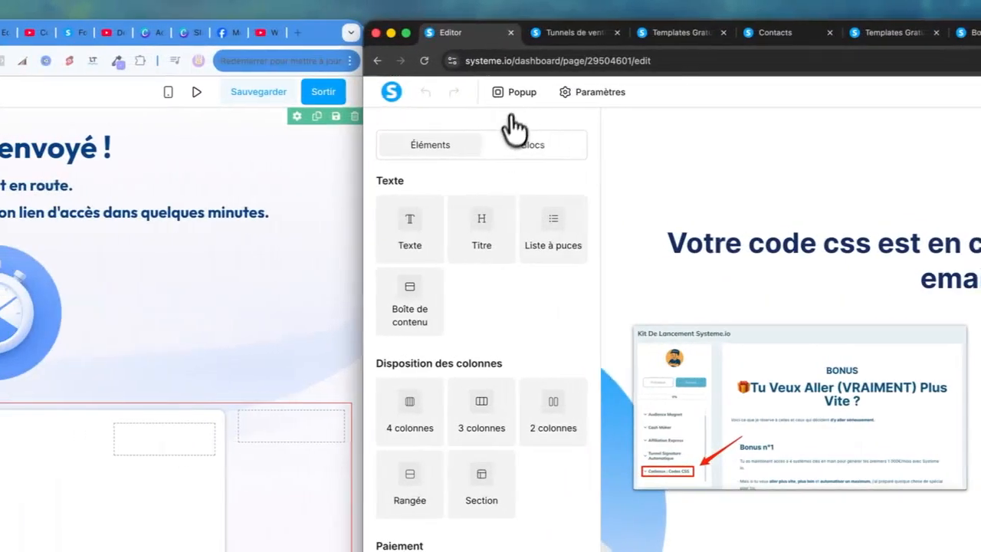
left_click(526, 146)
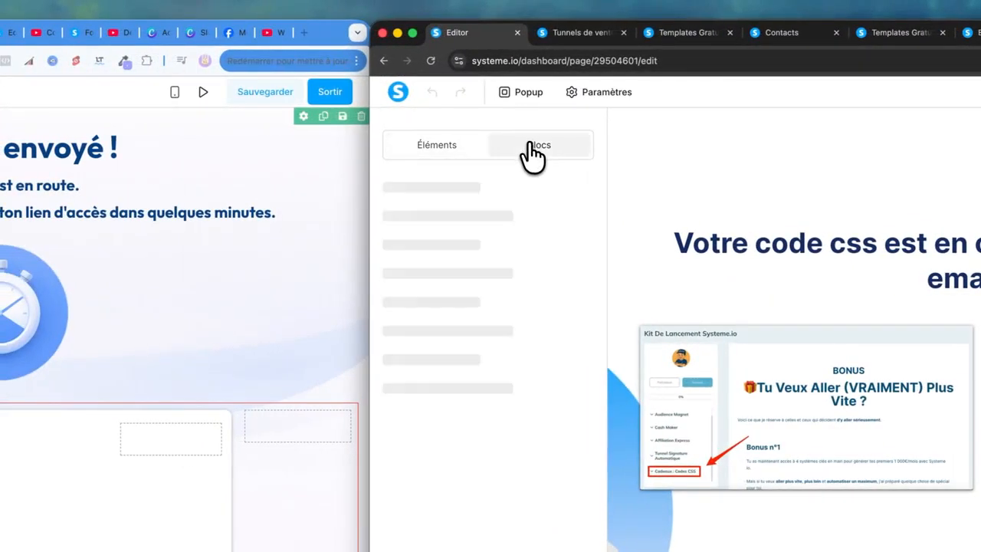
left_click(410, 199)
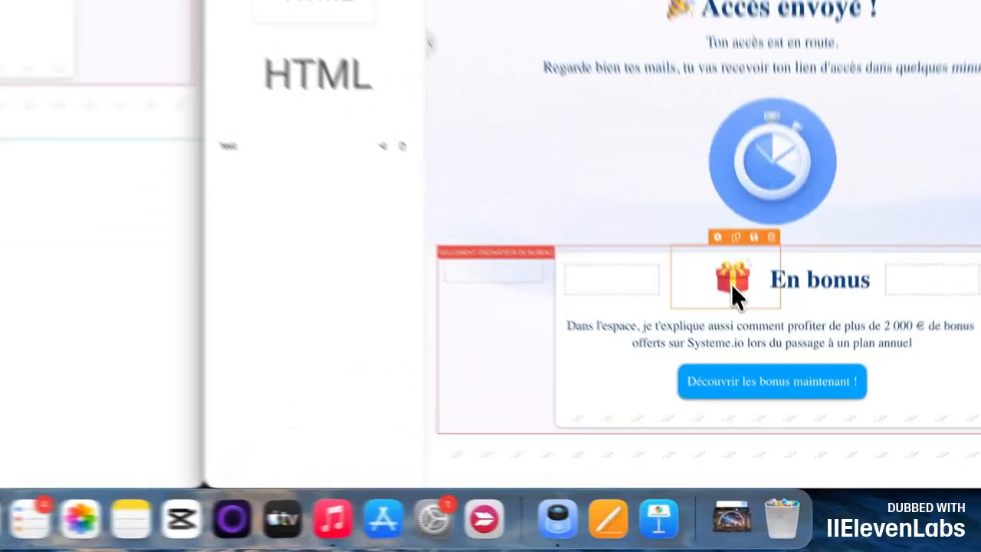
left_click(781, 411)
scroll(535, 472, "down", 5)
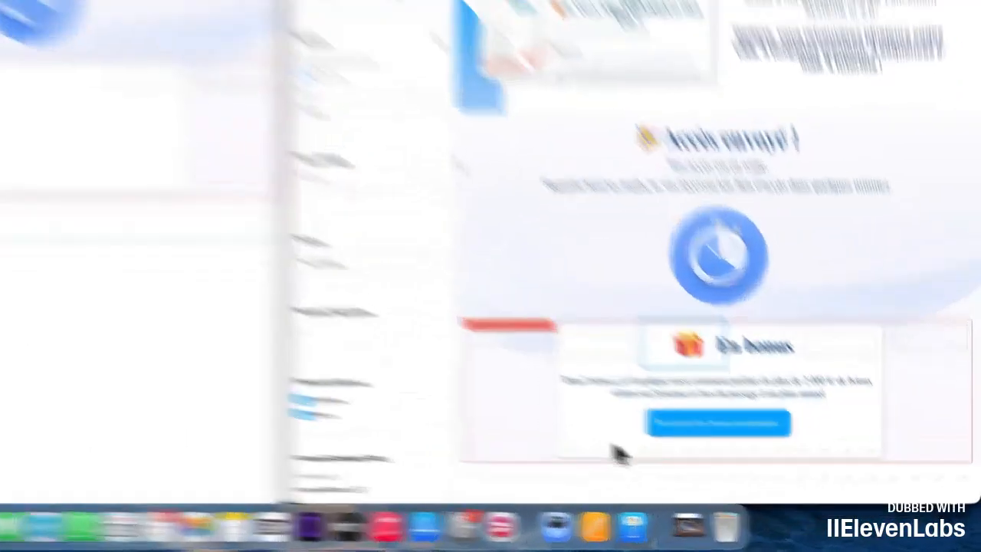
left_click(722, 481)
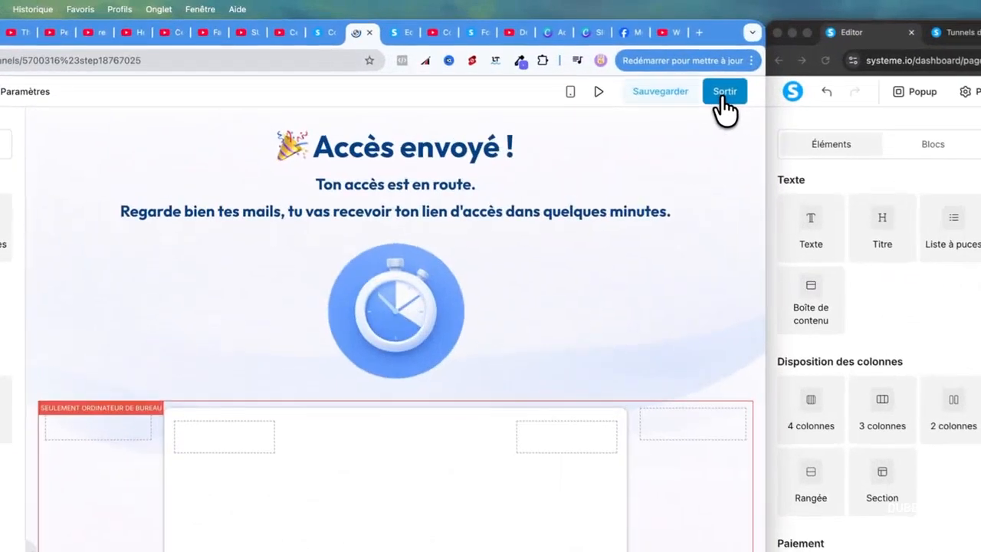
Step: Exit the Launch Kit 2.0 page editor, return to the funnel list and display the Launch Kit 2.0 sharing link
left_click(470, 45)
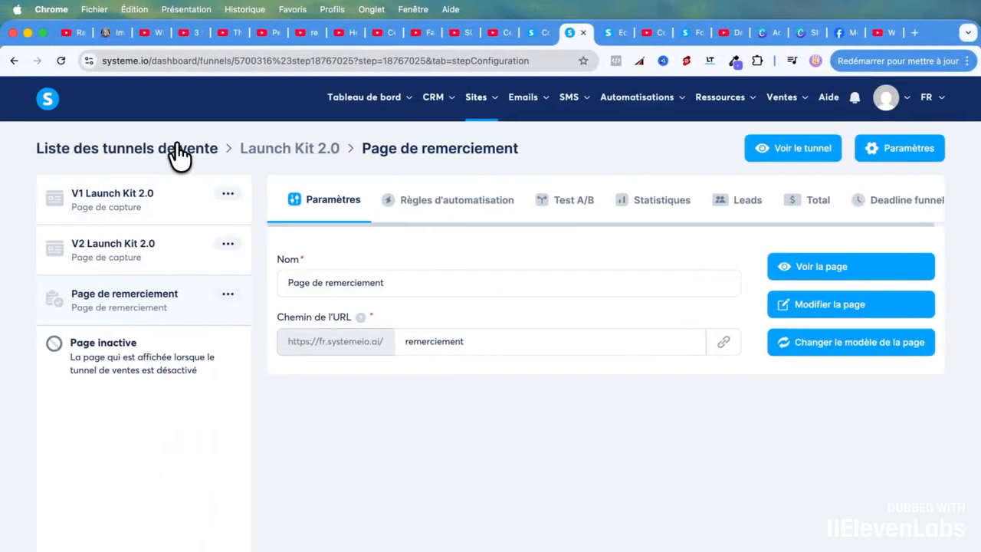
left_click(119, 148)
left_click(854, 224)
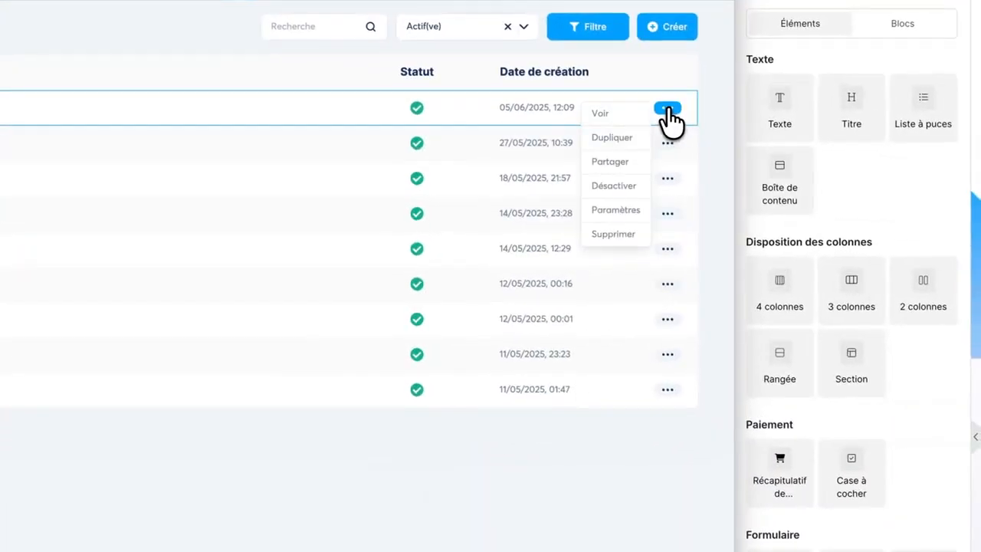
left_click(613, 161)
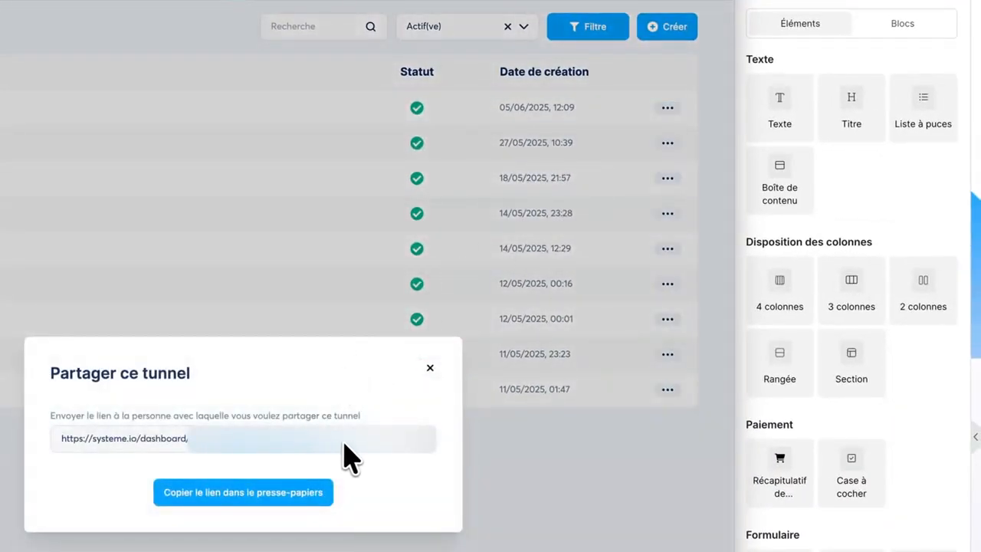